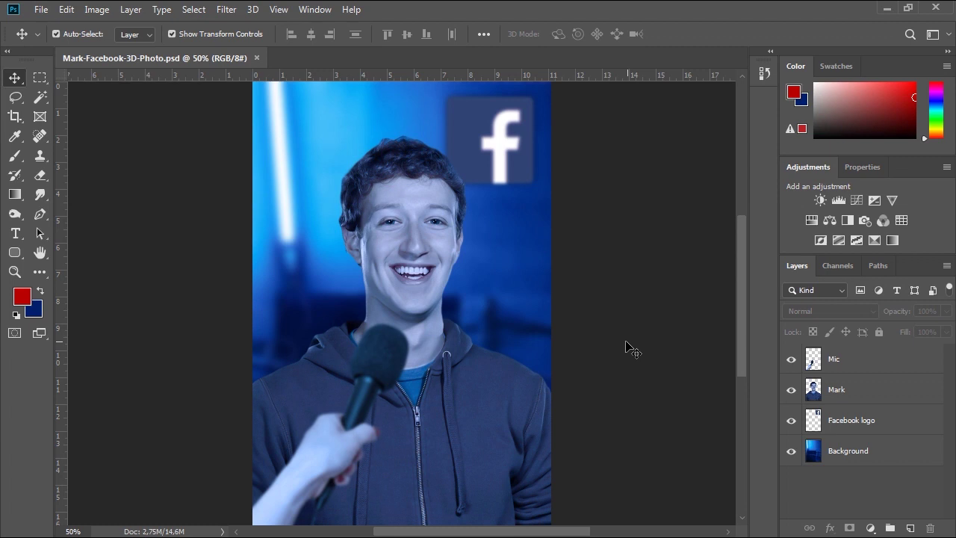
Check the composite by hiding and re-showing the Mark, Facebook logo and Background layers
{"action": "key", "text": "space"}
{"action": "left_click_drag", "start_coordinate": [405, 277], "coordinate": [427, 277]}
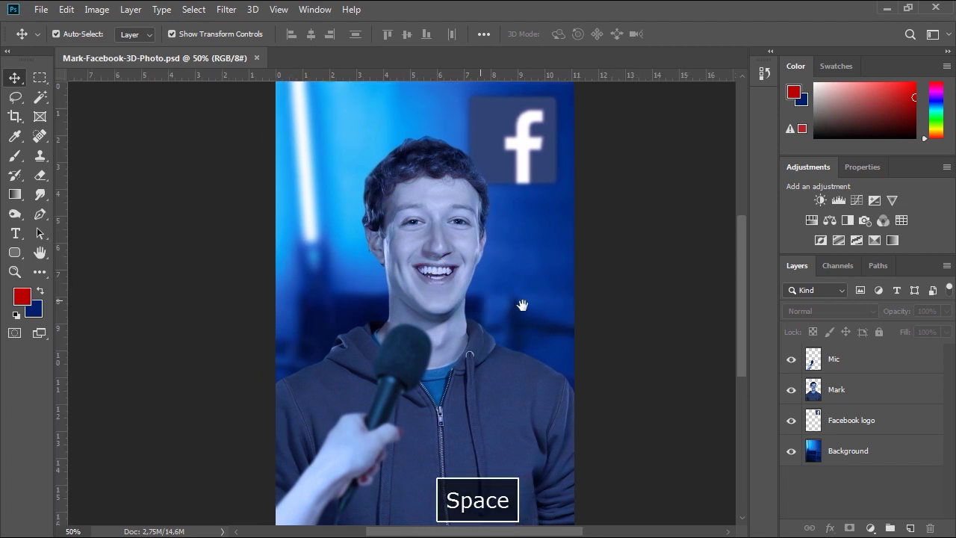
{"action": "left_click", "coordinate": [659, 287]}
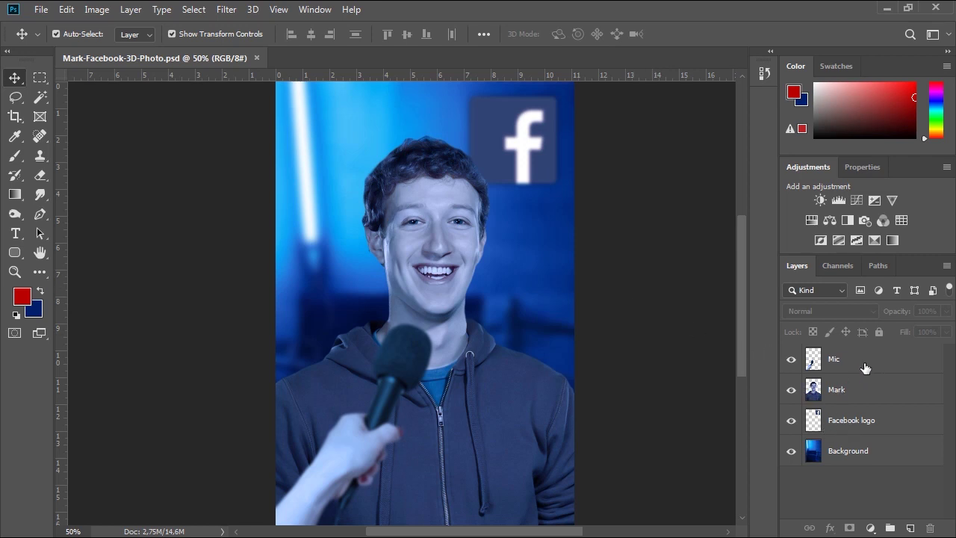
{"action": "left_click", "coordinate": [874, 362]}
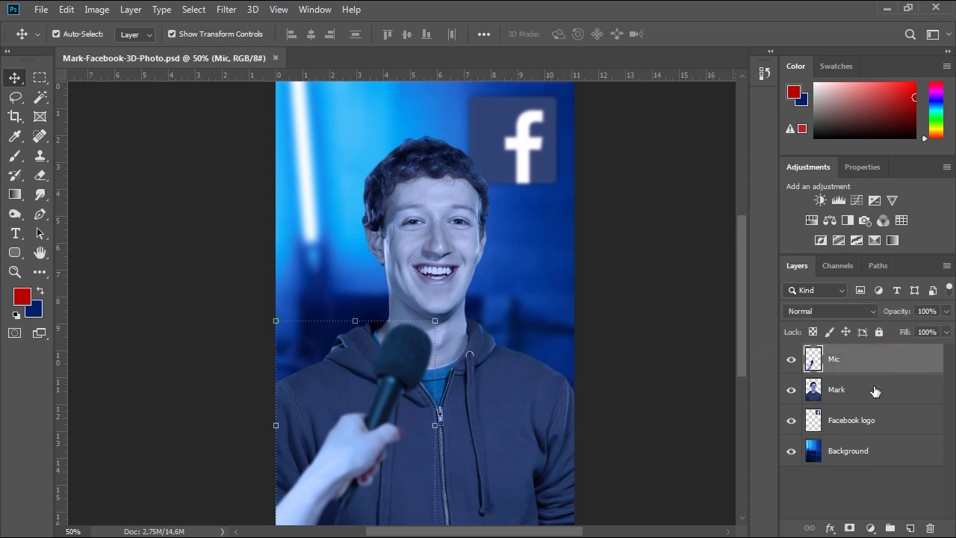
{"action": "left_click", "coordinate": [791, 389]}
{"action": "left_click", "coordinate": [791, 421]}
{"action": "left_click", "coordinate": [791, 451]}
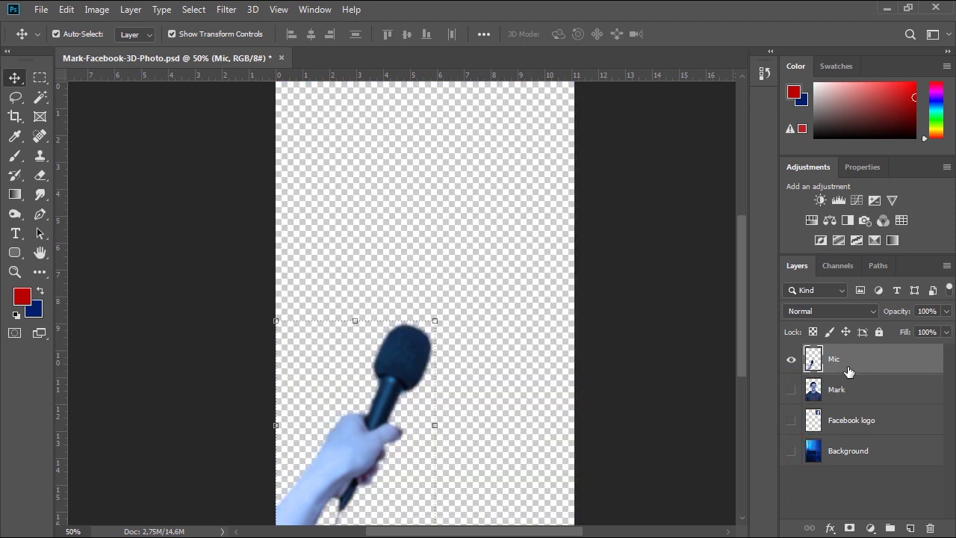
{"action": "left_click", "coordinate": [792, 391]}
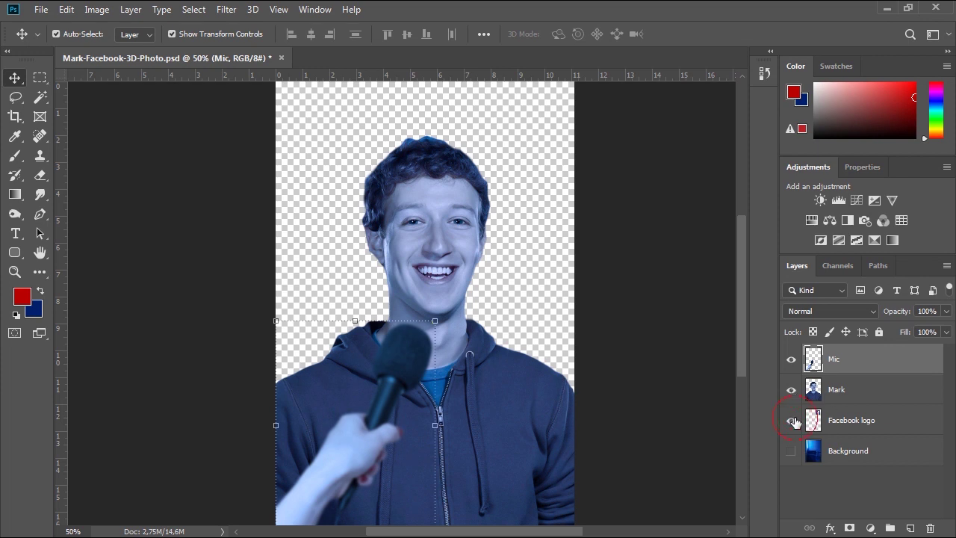
{"action": "left_click", "coordinate": [792, 421]}
{"action": "left_click", "coordinate": [791, 453]}
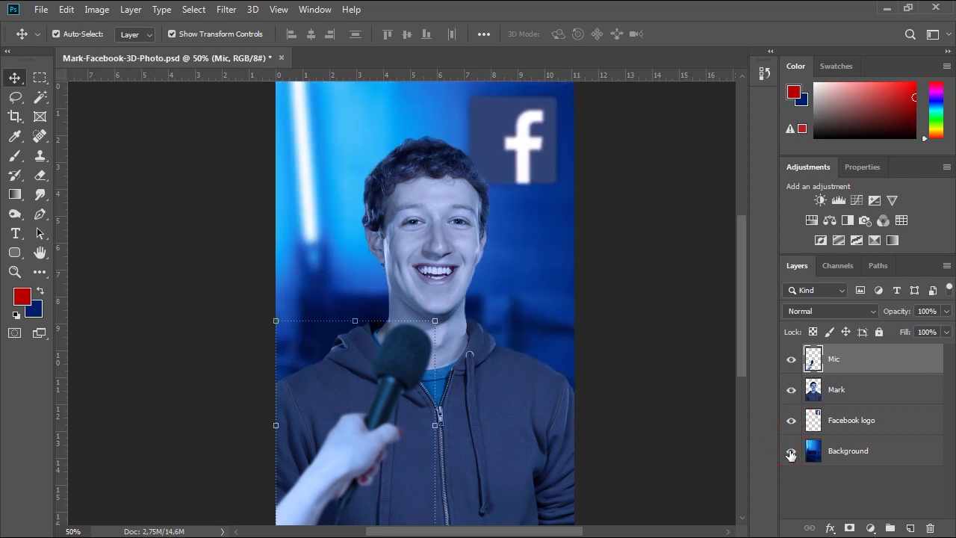
{"action": "left_click", "coordinate": [661, 313]}
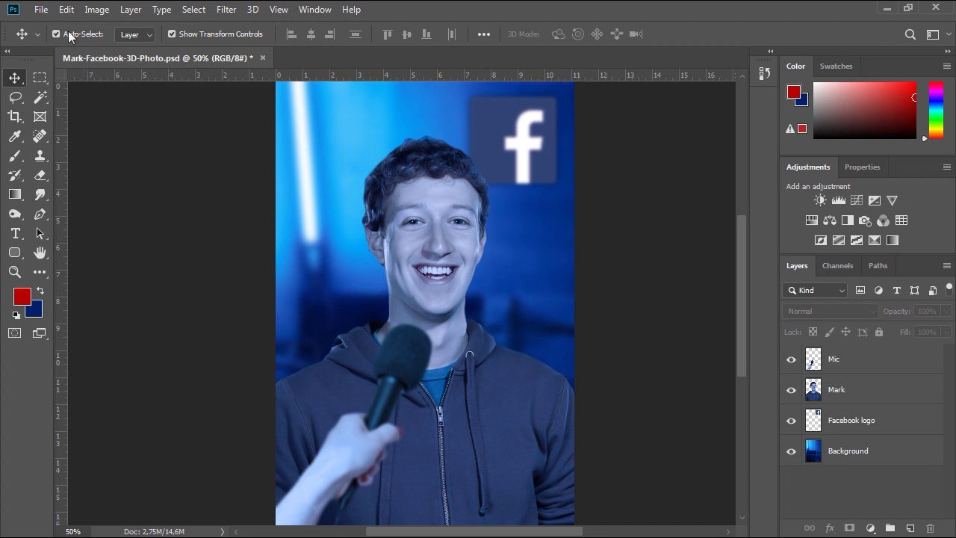
Open Save for Web (Legacy) and zoom the preview out to 50%
{"action": "left_click", "coordinate": [40, 10]}
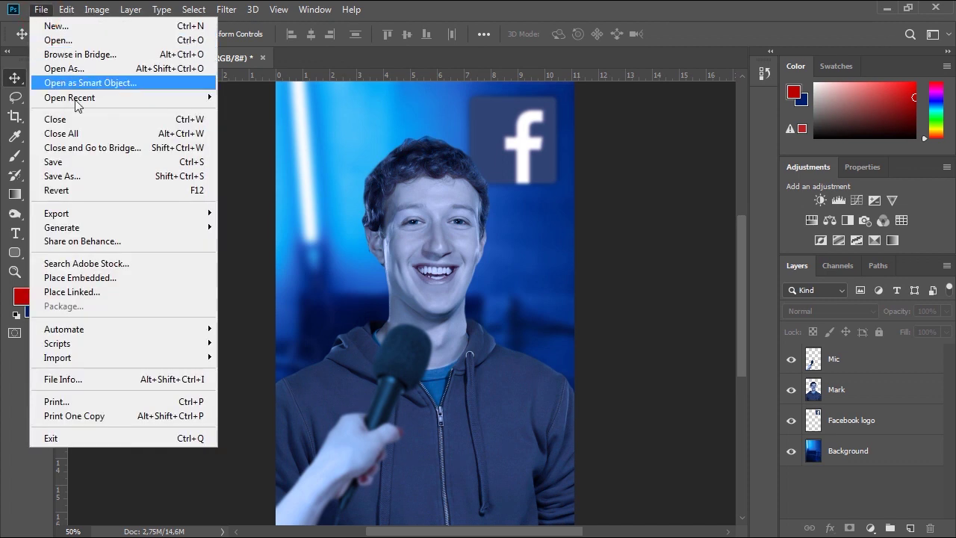
{"action": "mouse_move", "coordinate": [95, 211]}
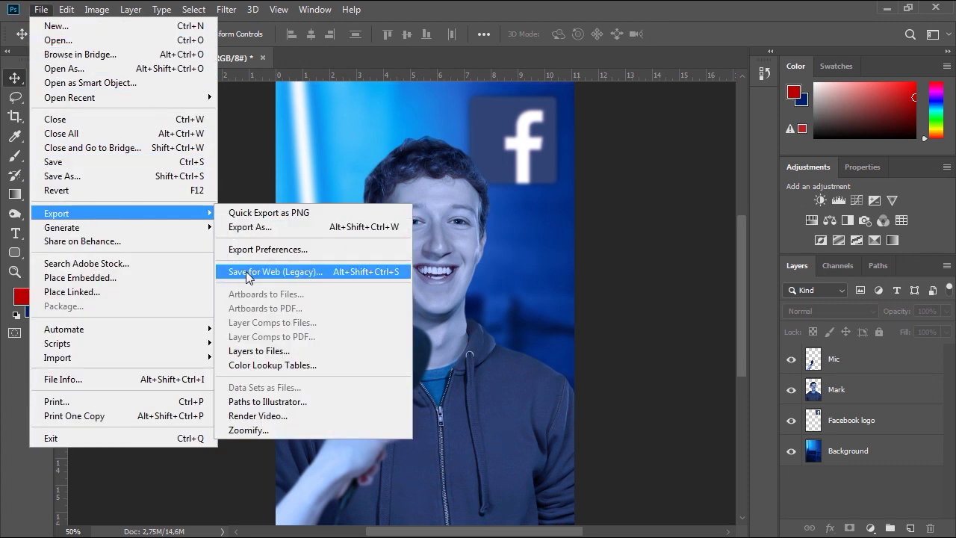
{"action": "left_click", "coordinate": [345, 272]}
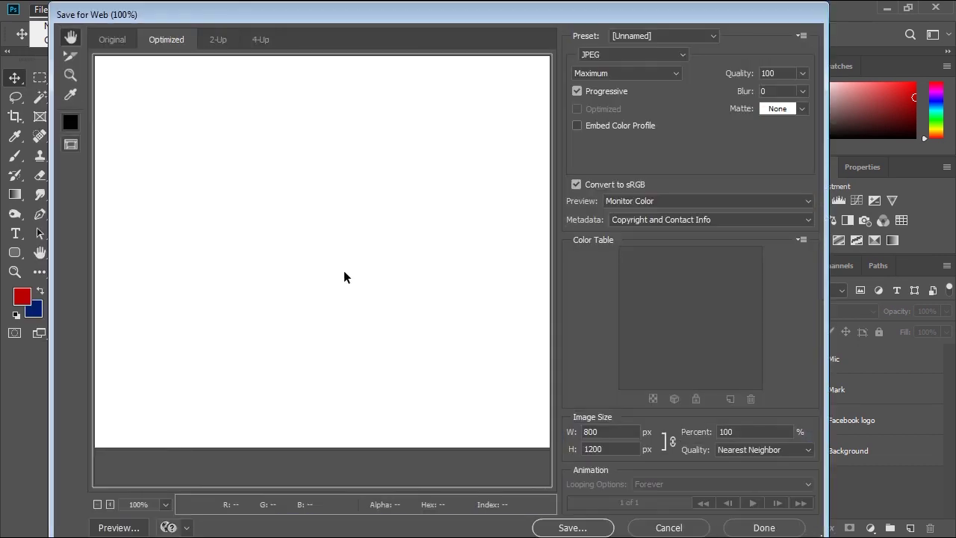
{"action": "left_click", "coordinate": [342, 222], "text": "ctrl+alt"}
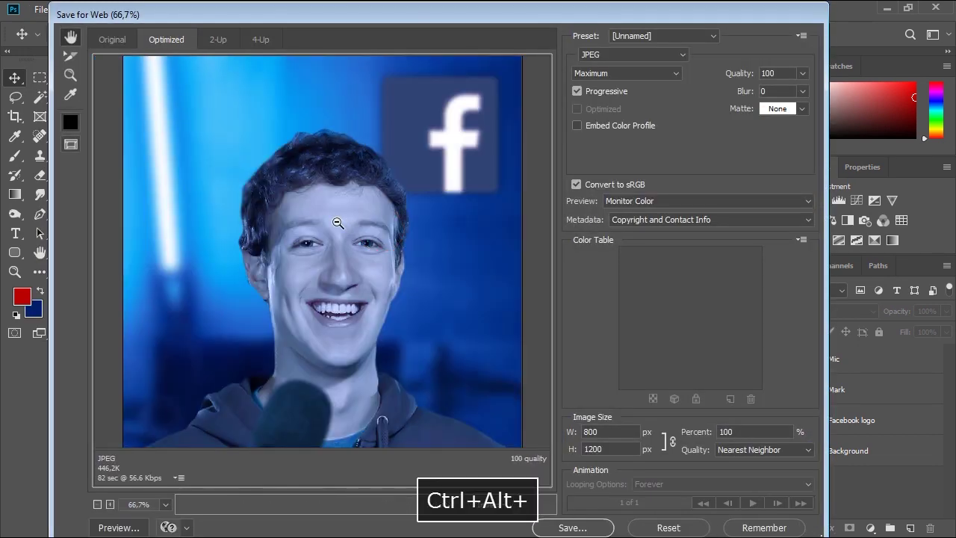
{"action": "left_click", "coordinate": [324, 224], "text": "ctrl+alt"}
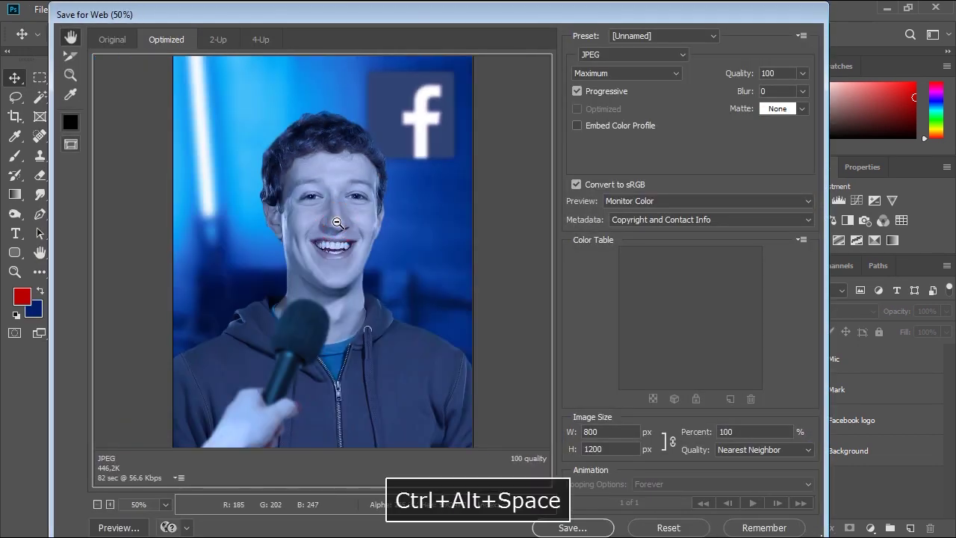
Keep JPEG format at quality 100 and proceed to save the optimized image
{"action": "left_click", "coordinate": [666, 59]}
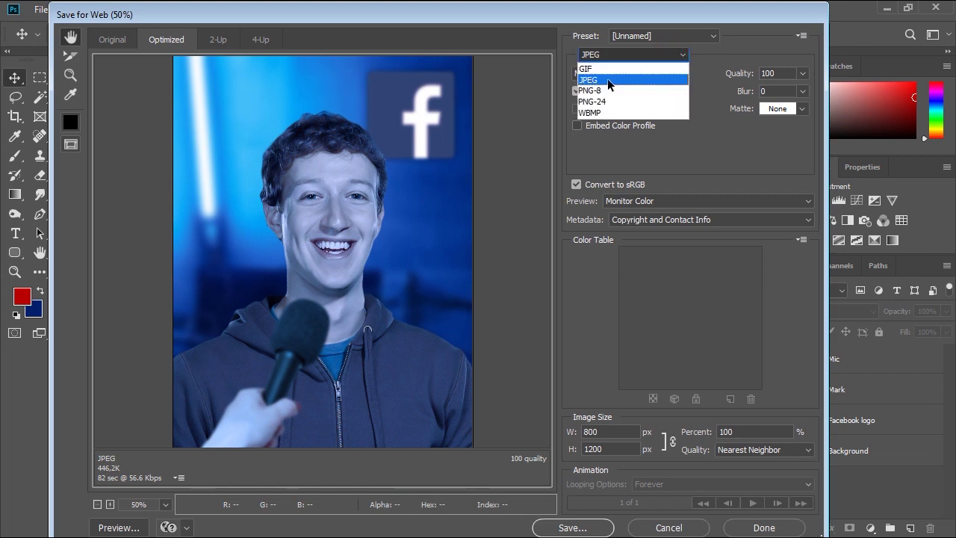
{"action": "left_click", "coordinate": [609, 80]}
{"action": "left_click", "coordinate": [803, 74]}
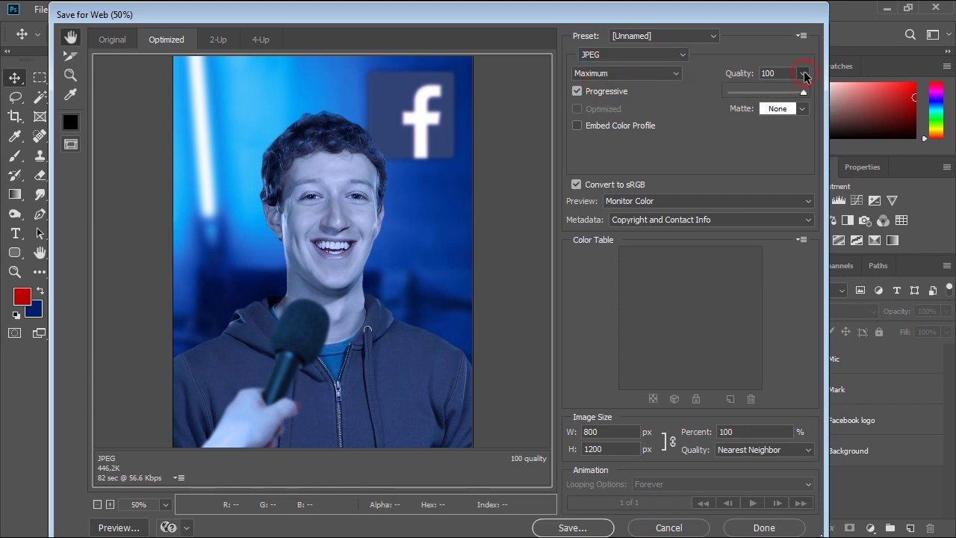
{"action": "left_click", "coordinate": [804, 93]}
{"action": "left_click", "coordinate": [784, 49]}
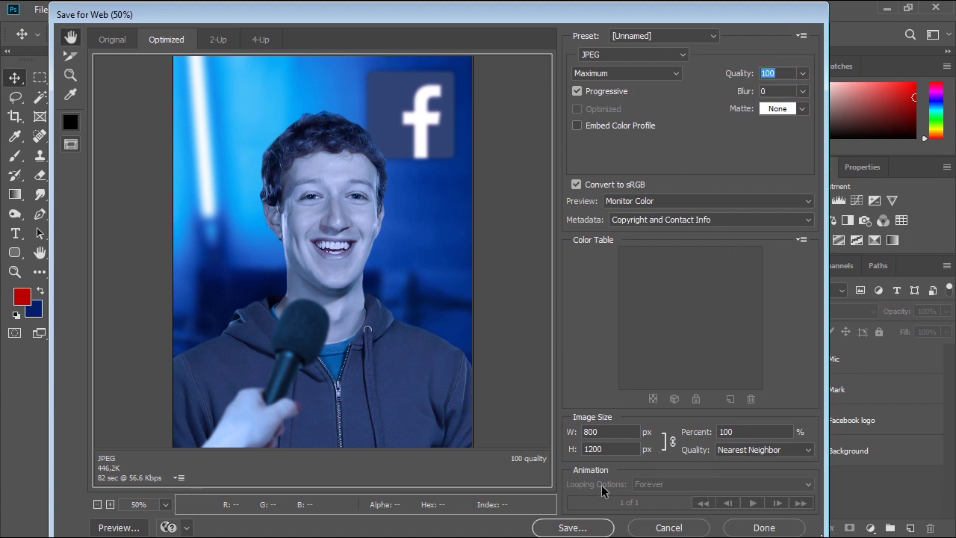
{"action": "left_click", "coordinate": [569, 528]}
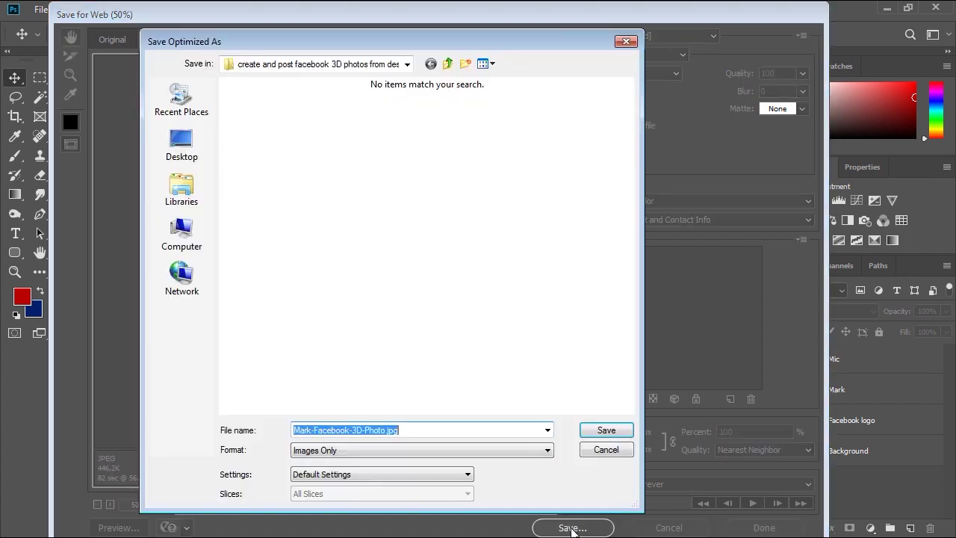
Rename the export from Mark-Facebook-3D-Photo.jpg to Mark3D.jpg and save it
{"action": "left_click", "coordinate": [352, 430]}
{"action": "left_click_drag", "start_coordinate": [387, 429], "coordinate": [360, 430]}
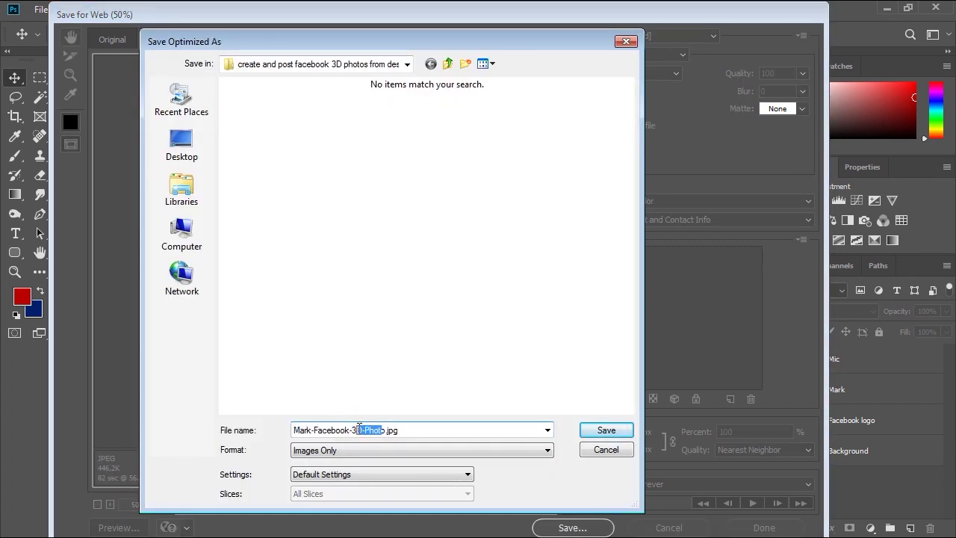
{"action": "key", "text": "Delete"}
{"action": "key", "text": "BackSpace"}
{"action": "key", "text": "BackSpace"}
{"action": "key", "text": "BackSpace"}
{"action": "key", "text": "BackSpace"}
{"action": "key", "text": "BackSpace"}
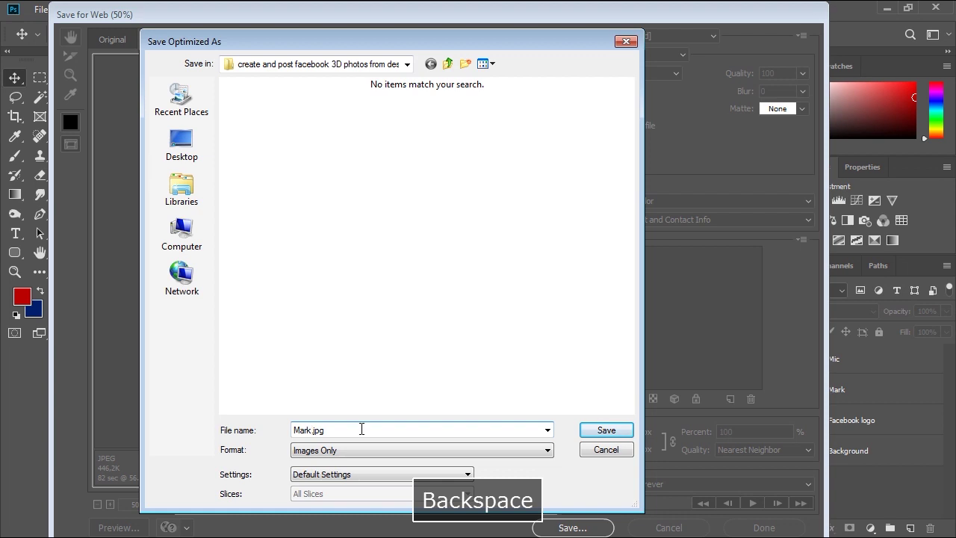
{"action": "type", "text": "3D"}
{"action": "left_click", "coordinate": [389, 430]}
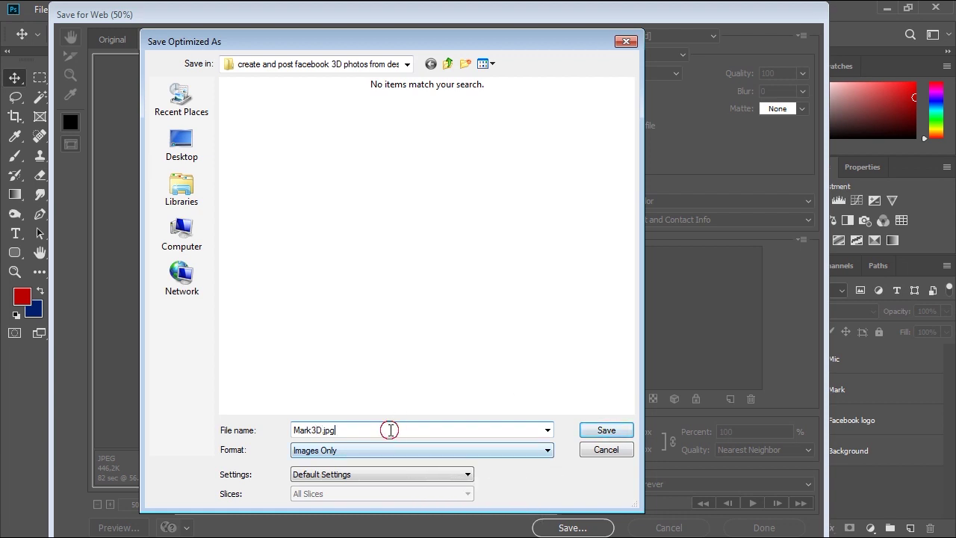
{"action": "left_click", "coordinate": [617, 431]}
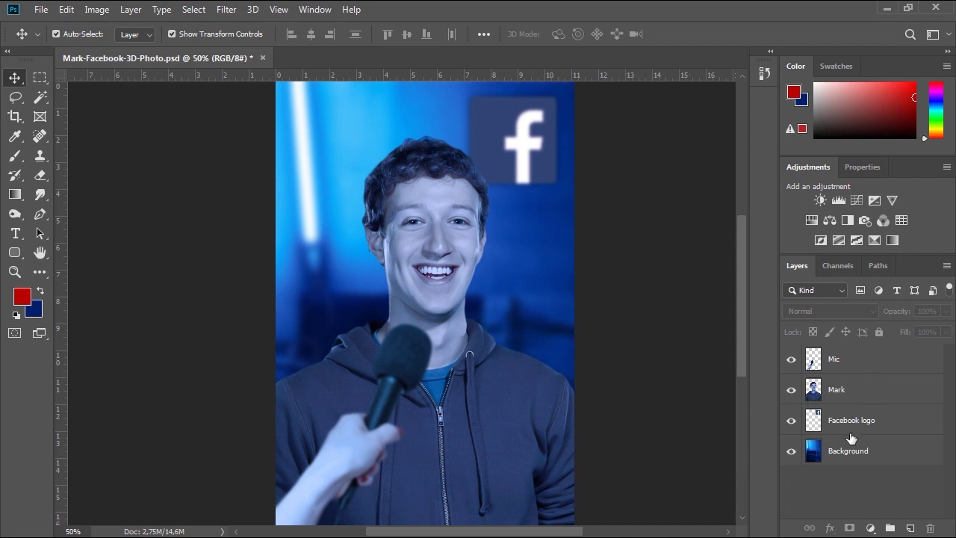
Step through the Mic, Mark, Facebook logo and Background layers, then right-click Background
{"action": "left_click", "coordinate": [855, 360]}
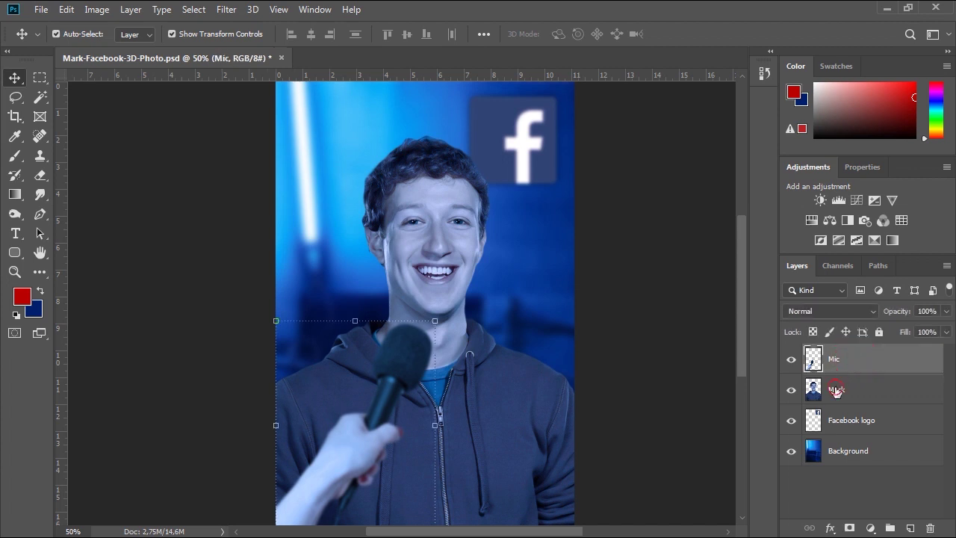
{"action": "left_click", "coordinate": [836, 390]}
{"action": "left_click", "coordinate": [846, 423]}
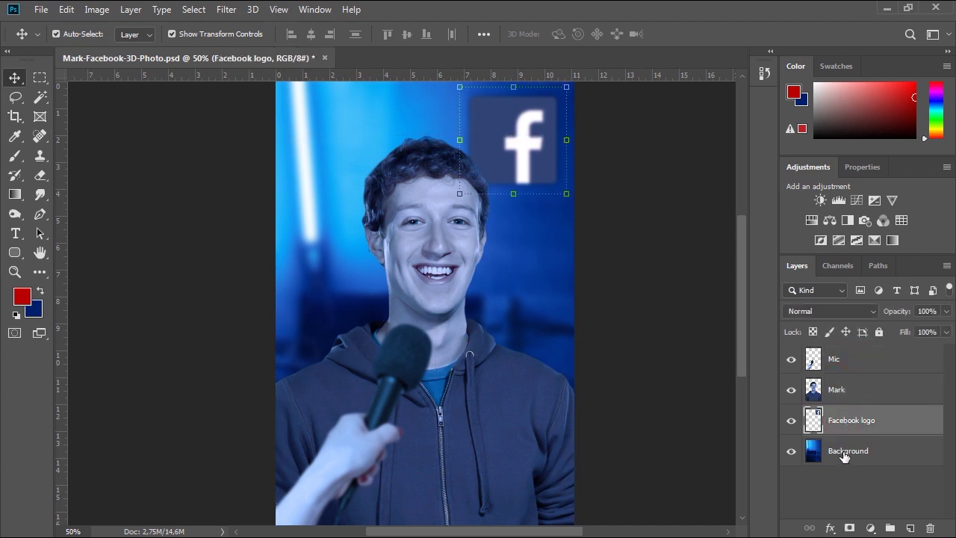
{"action": "left_click", "coordinate": [843, 458]}
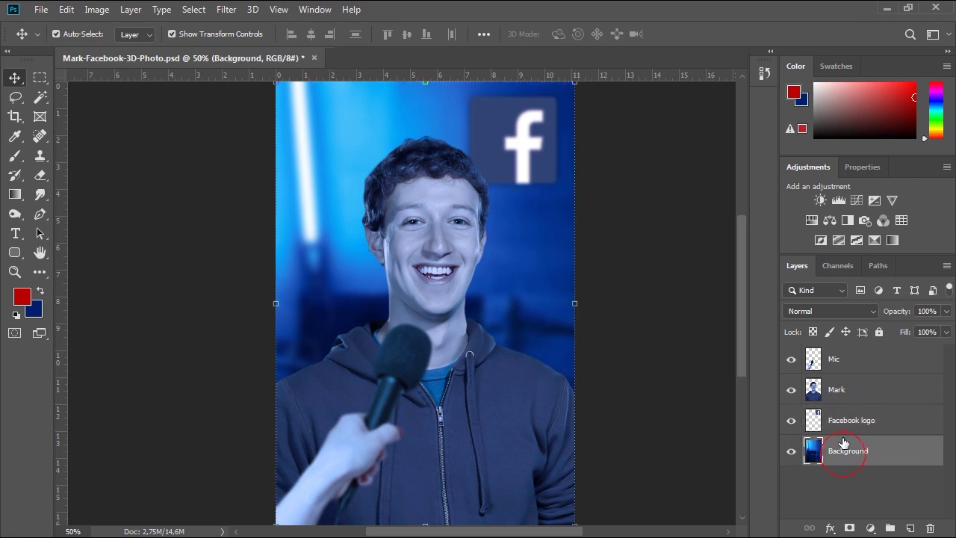
{"action": "left_click", "coordinate": [846, 366]}
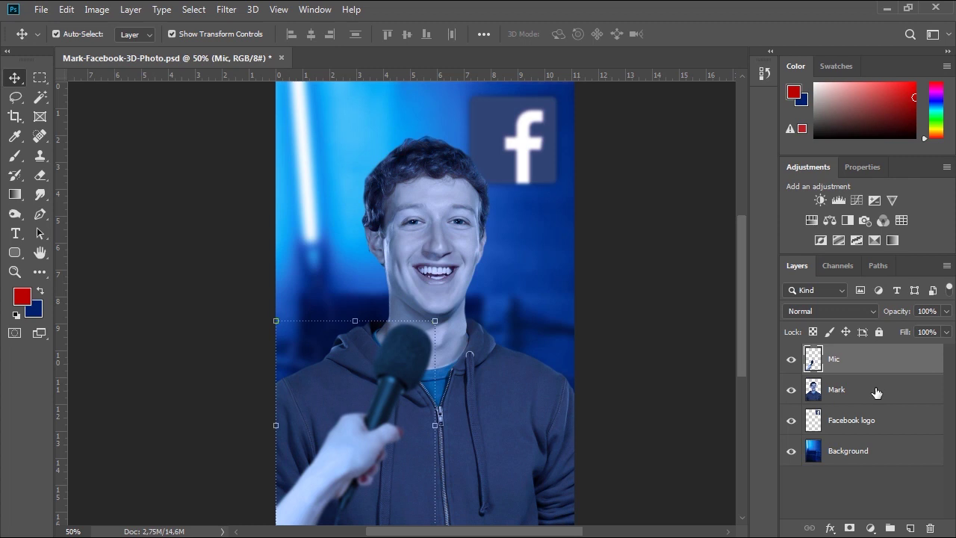
{"action": "left_click", "coordinate": [848, 452]}
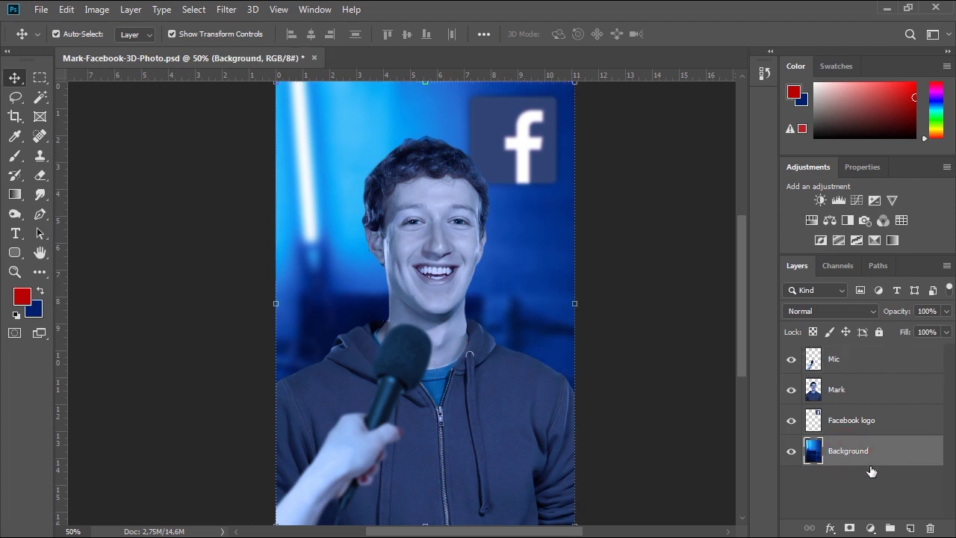
{"action": "right_click", "coordinate": [880, 454]}
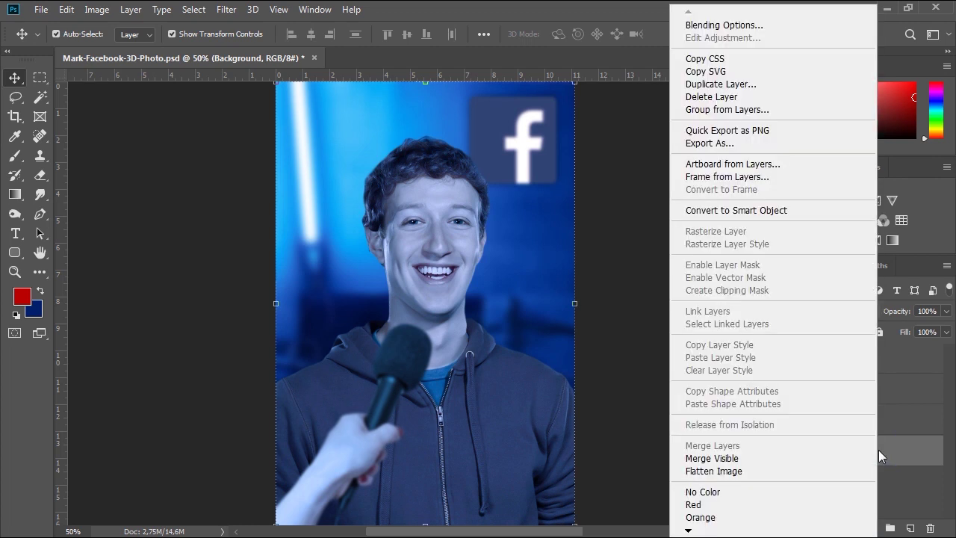
Open the Background layer's Layer Style window and position it beside the canvas
{"action": "left_click", "coordinate": [748, 30]}
{"action": "key", "text": "space"}
{"action": "left_click_drag", "start_coordinate": [320, 175], "coordinate": [137, 167]}
{"action": "key", "text": "ctrl+r"}
{"action": "left_click_drag", "start_coordinate": [486, 176], "coordinate": [493, 111]}
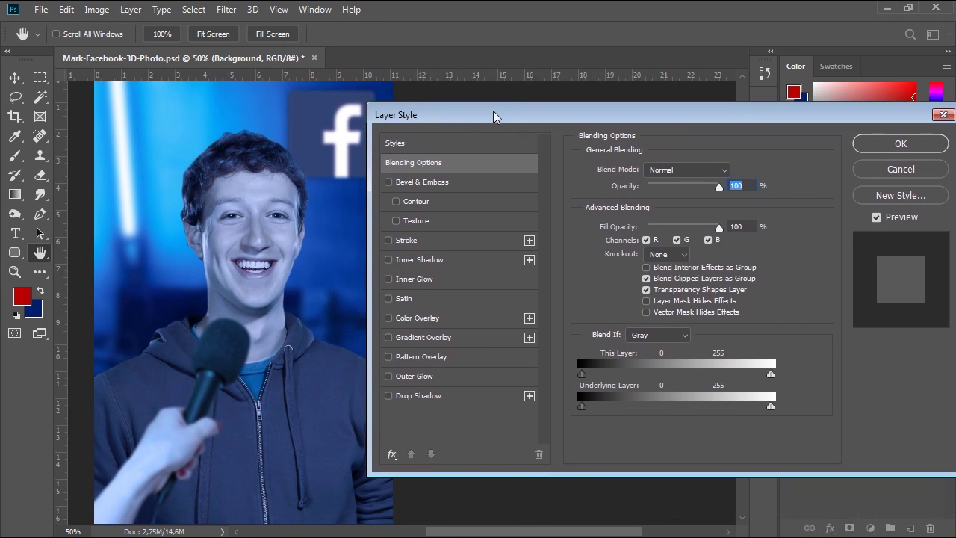
Apply a dark grey #434343 Color Overlay to the Background layer
{"action": "left_click", "coordinate": [423, 317]}
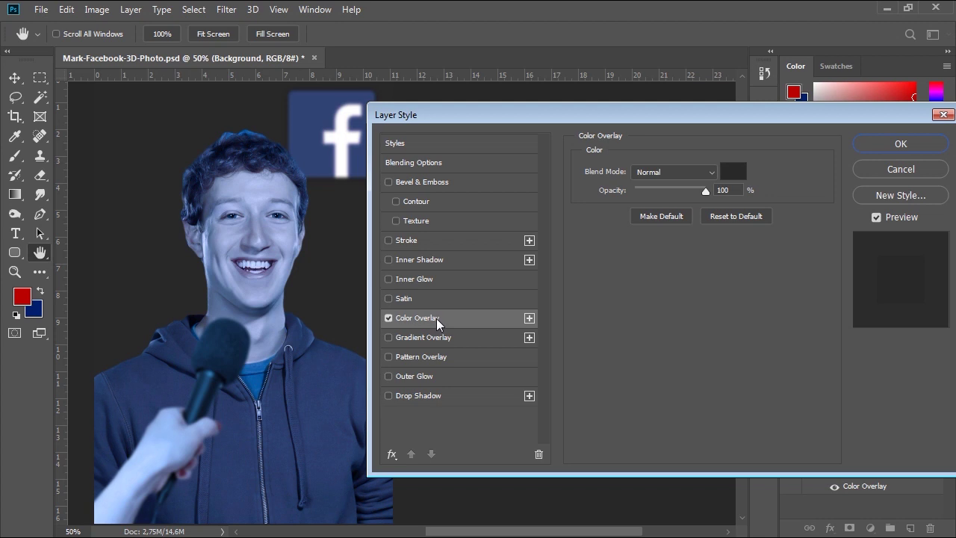
{"action": "left_click", "coordinate": [734, 172]}
{"action": "left_click_drag", "start_coordinate": [634, 259], "coordinate": [669, 220]}
{"action": "left_click_drag", "start_coordinate": [529, 384], "coordinate": [523, 384]}
{"action": "left_click", "coordinate": [859, 234]}
{"action": "left_click", "coordinate": [901, 144]}
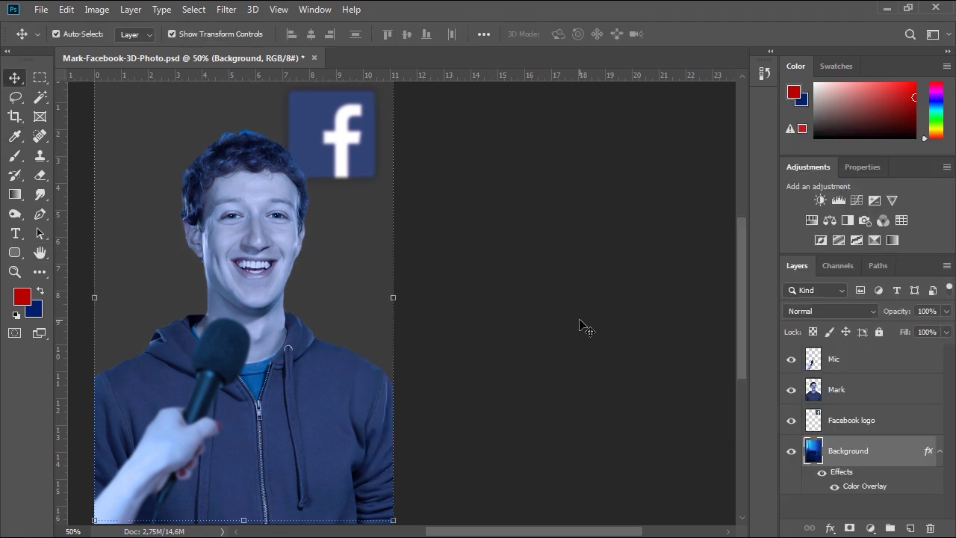
{"action": "left_click", "coordinate": [834, 362]}
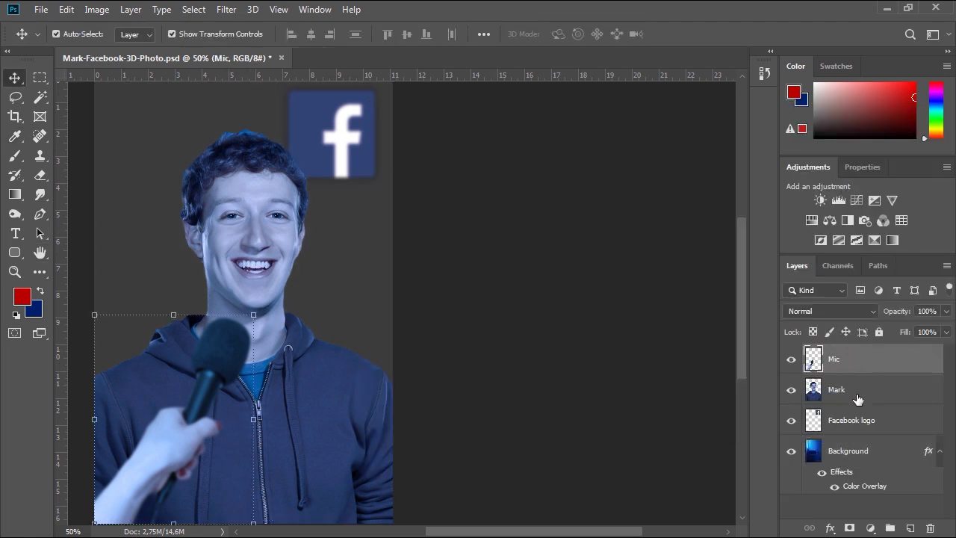
{"action": "left_click", "coordinate": [844, 422]}
Give the Facebook logo layer a mid-grey #686868 Color Overlay
{"action": "right_click", "coordinate": [888, 418]}
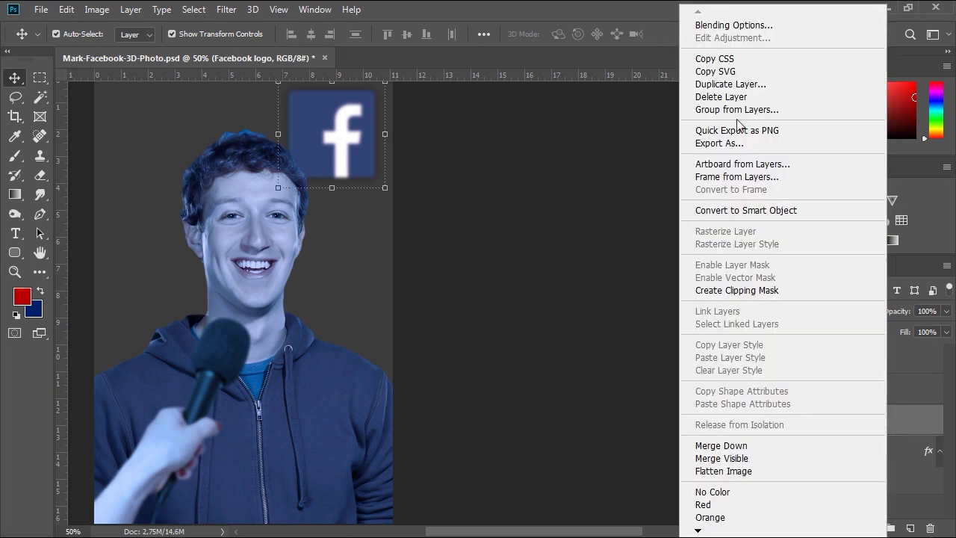
{"action": "left_click", "coordinate": [737, 32]}
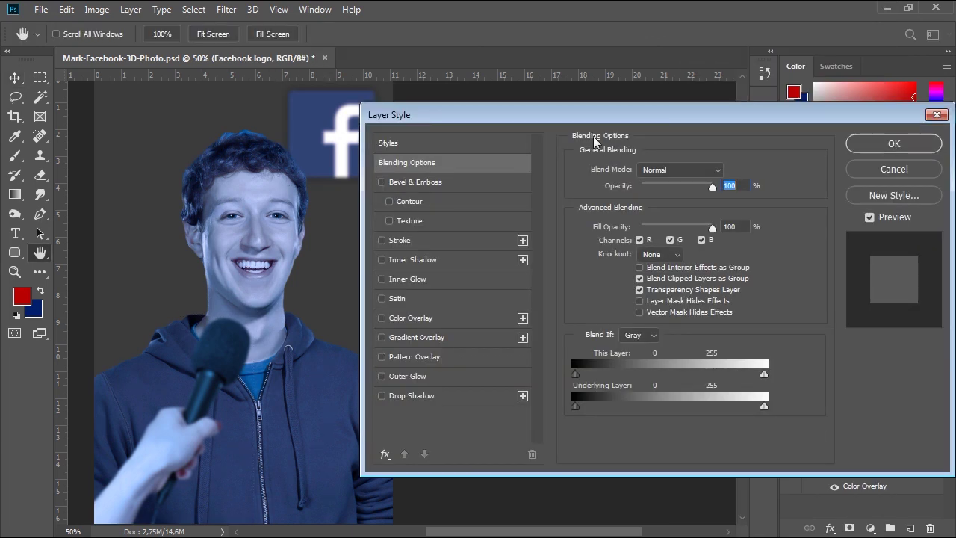
{"action": "mouse_move", "coordinate": [560, 117]}
{"action": "left_mouse_down"}
{"action": "mouse_move", "coordinate": [550, 114]}
{"action": "mouse_move", "coordinate": [571, 119]}
{"action": "left_mouse_up"}
{"action": "left_click", "coordinate": [407, 318]}
{"action": "left_click", "coordinate": [766, 179]}
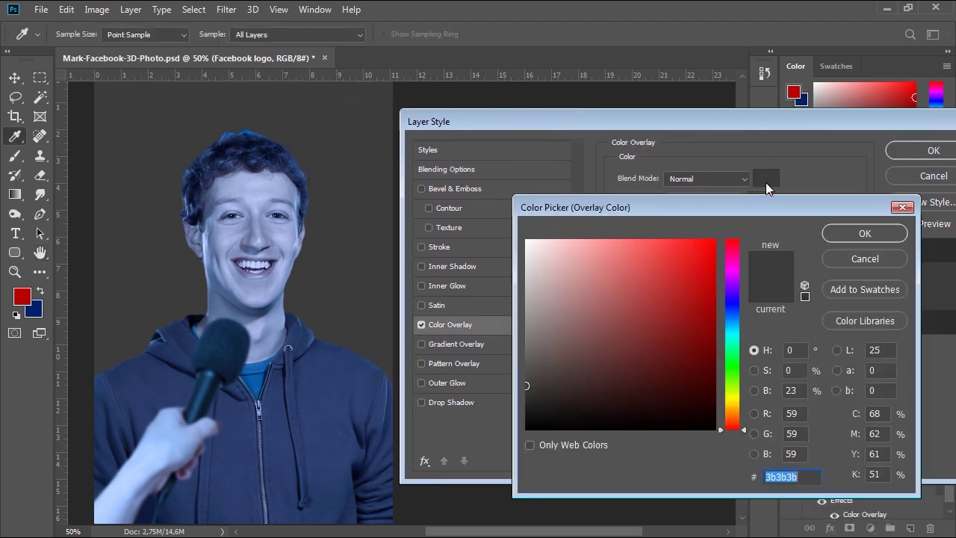
{"action": "left_click_drag", "start_coordinate": [526, 385], "coordinate": [521, 352]}
{"action": "left_click", "coordinate": [851, 233]}
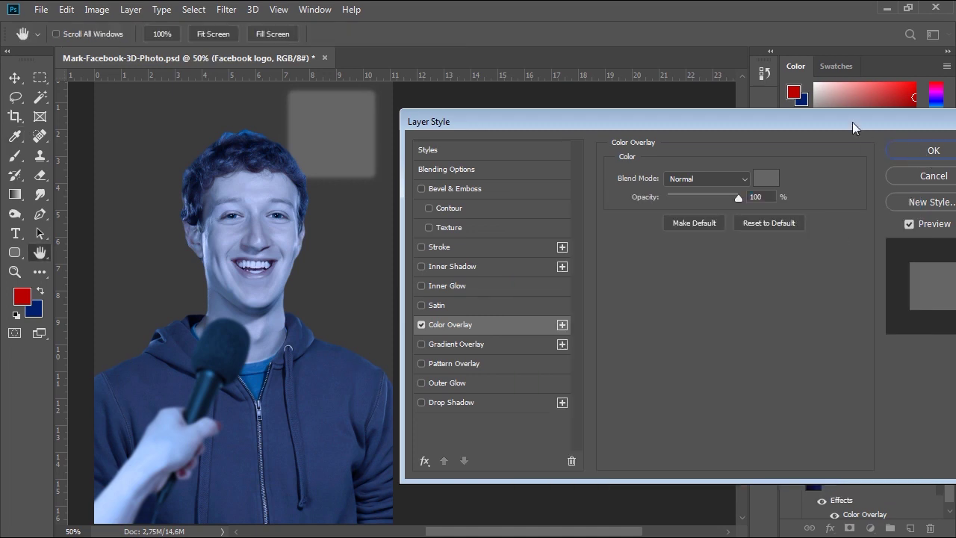
{"action": "key", "text": "Return"}
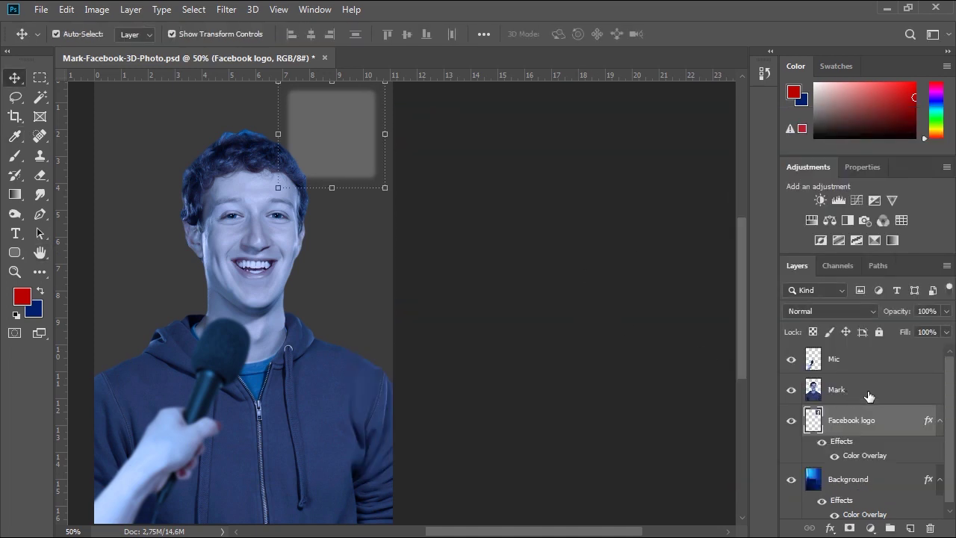
Give the Mark layer a lighter grey #909090 Color Overlay
{"action": "left_click", "coordinate": [868, 395]}
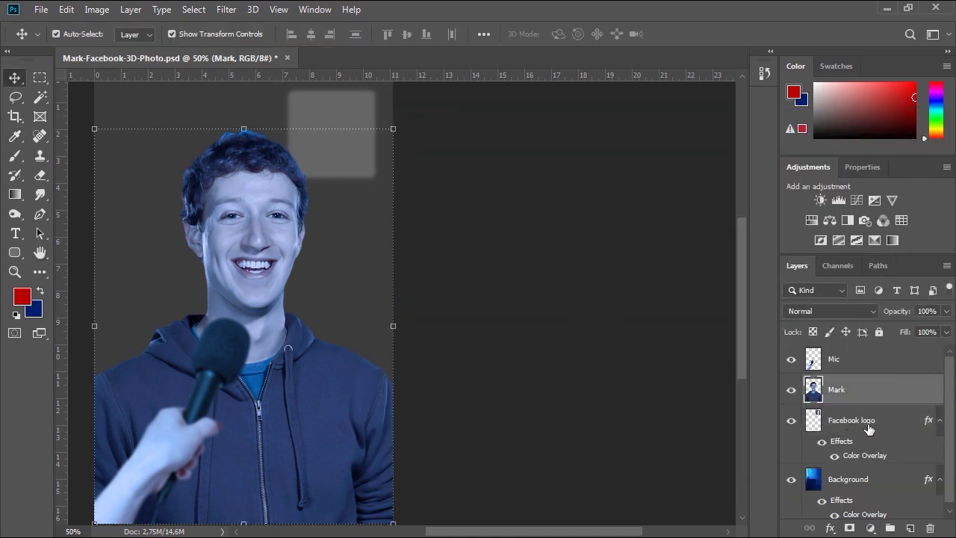
{"action": "right_click", "coordinate": [874, 387]}
{"action": "left_click", "coordinate": [735, 30]}
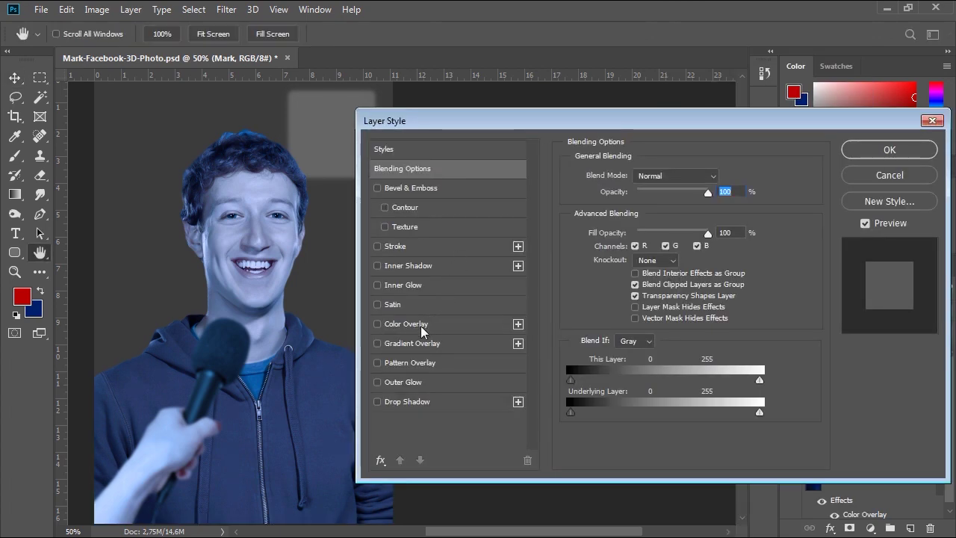
{"action": "left_click", "coordinate": [418, 325]}
{"action": "left_click", "coordinate": [721, 177]}
{"action": "left_click_drag", "start_coordinate": [519, 331], "coordinate": [518, 312]}
{"action": "left_click", "coordinate": [865, 233]}
{"action": "left_click", "coordinate": [889, 149]}
Give the Mic layer a near-white grey Color Overlay
{"action": "right_click", "coordinate": [847, 369]}
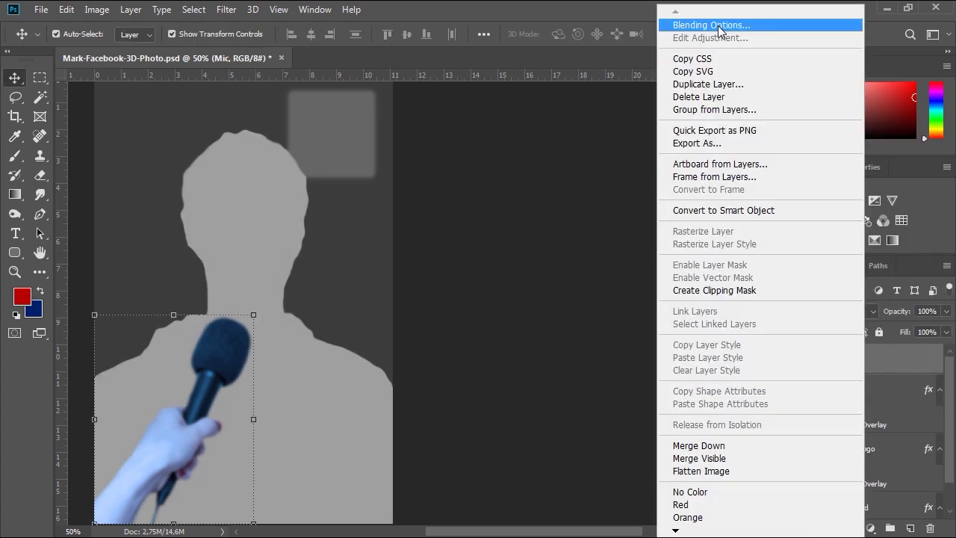
{"action": "left_click", "coordinate": [736, 27]}
{"action": "left_click", "coordinate": [406, 324]}
{"action": "left_click", "coordinate": [721, 177]}
{"action": "left_click_drag", "start_coordinate": [529, 287], "coordinate": [527, 261]}
{"action": "left_click", "coordinate": [865, 233]}
{"action": "left_click", "coordinate": [889, 150]}
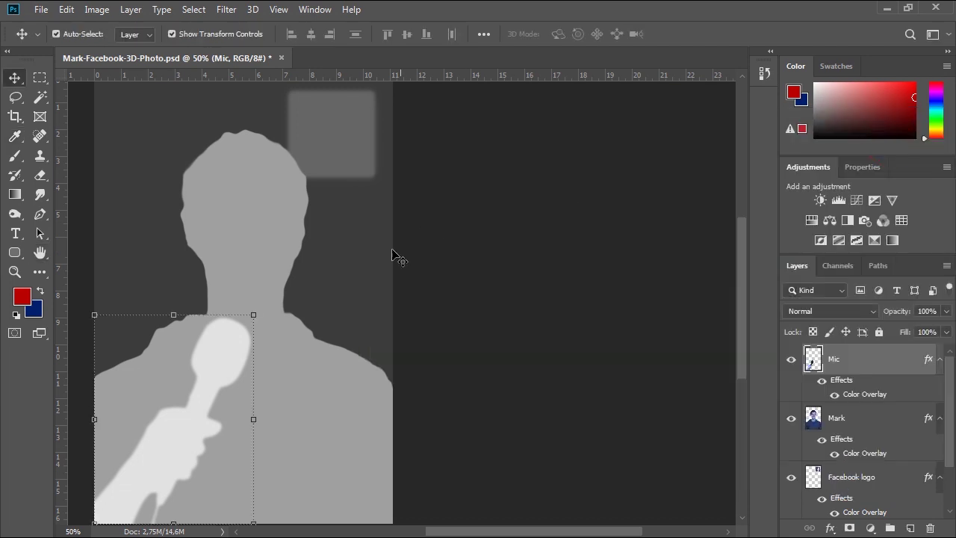
Deselect the layers, centre the depth map in view and show the rulers
{"action": "left_click", "coordinate": [464, 263]}
{"action": "key", "text": "space"}
{"action": "left_click_drag", "start_coordinate": [301, 271], "coordinate": [457, 274]}
{"action": "key", "text": "ctrl+r"}
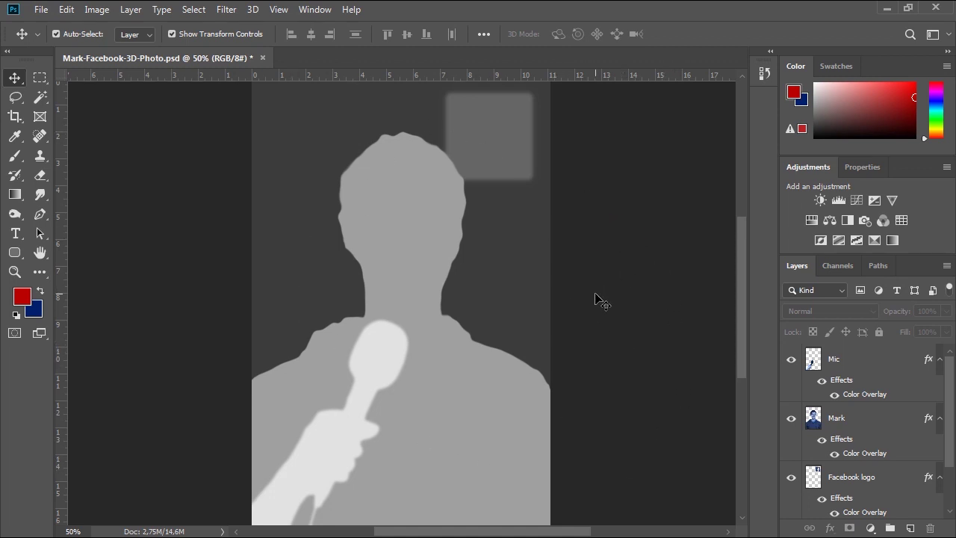
Open Save for Web (Legacy), zoom the preview to 50% and keep JPEG Maximum
{"action": "left_click", "coordinate": [42, 10]}
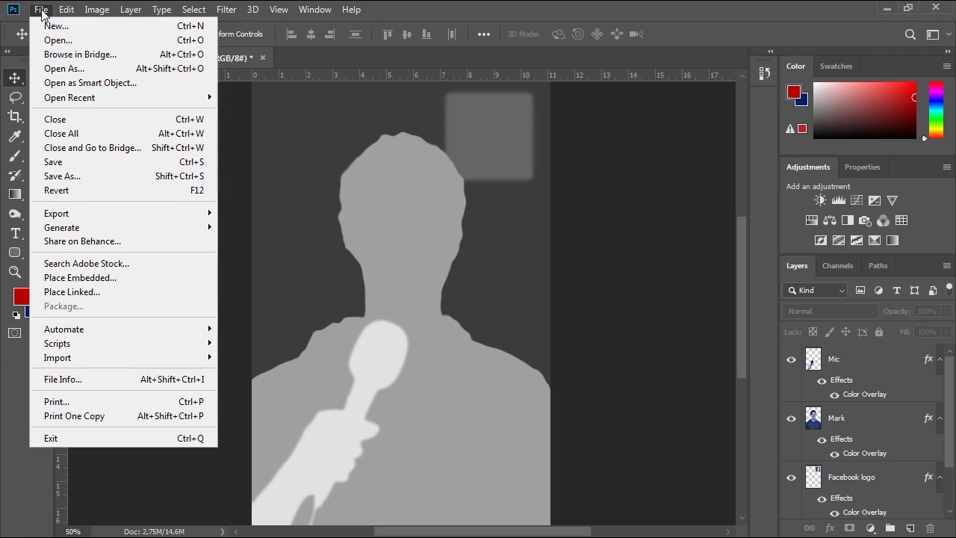
{"action": "mouse_move", "coordinate": [97, 212]}
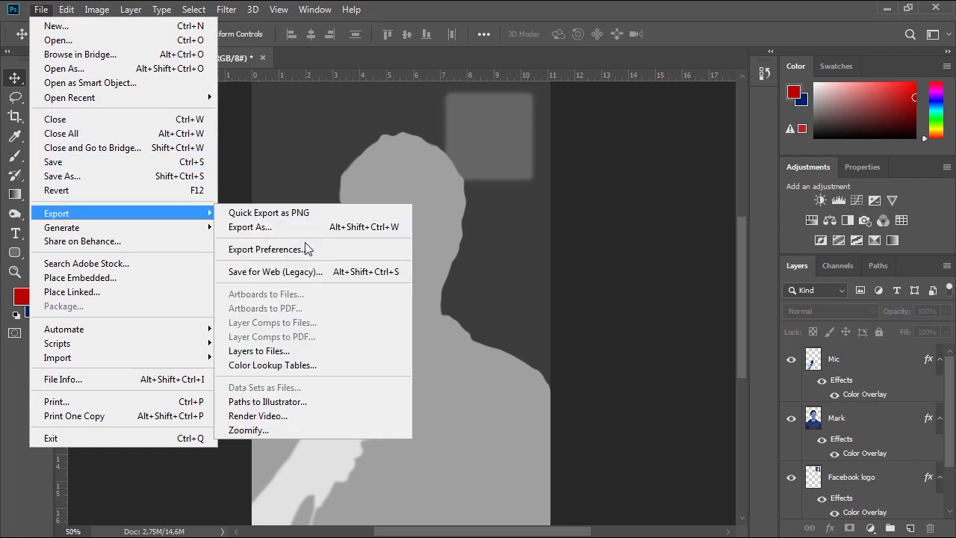
{"action": "left_click", "coordinate": [337, 269]}
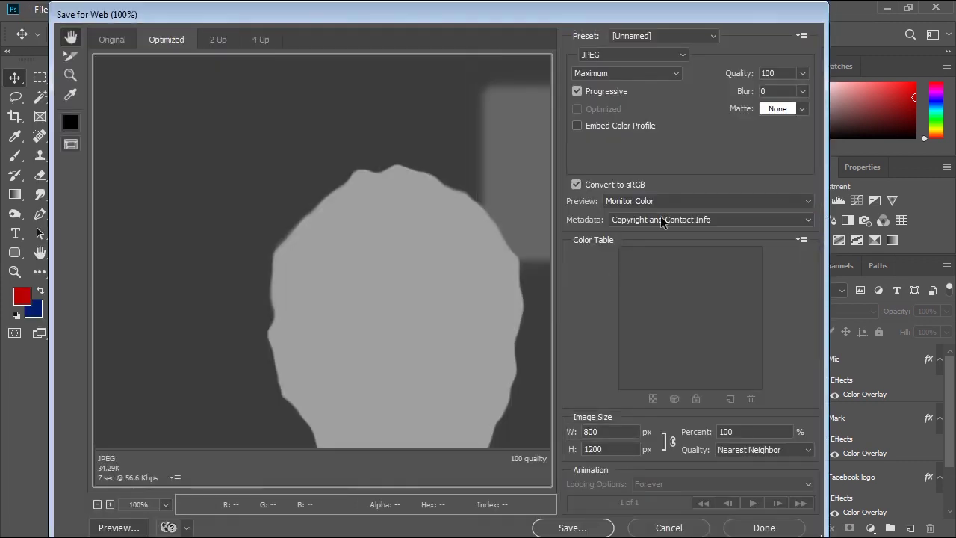
{"action": "left_click", "coordinate": [382, 244], "text": "ctrl+alt"}
{"action": "left_click", "coordinate": [381, 244], "text": "ctrl+alt"}
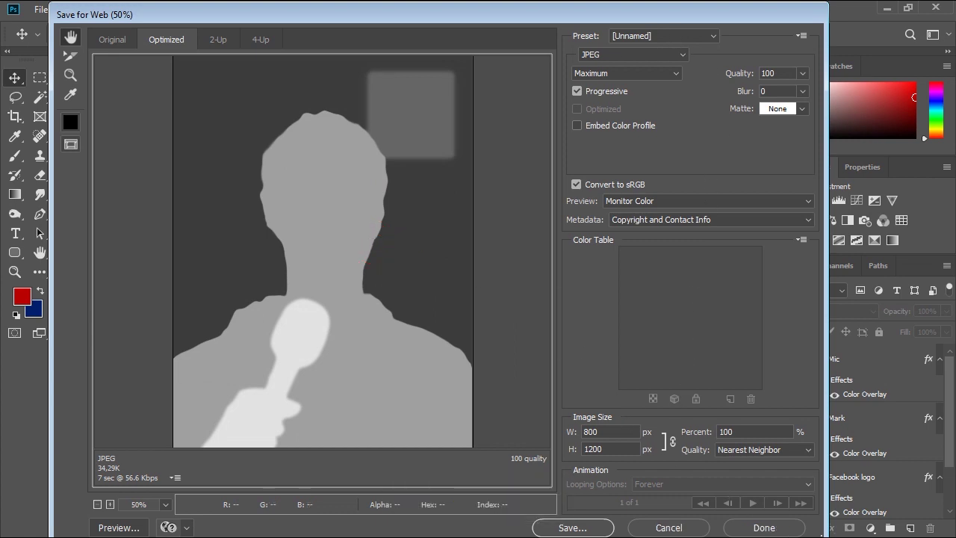
{"action": "left_click", "coordinate": [588, 528]}
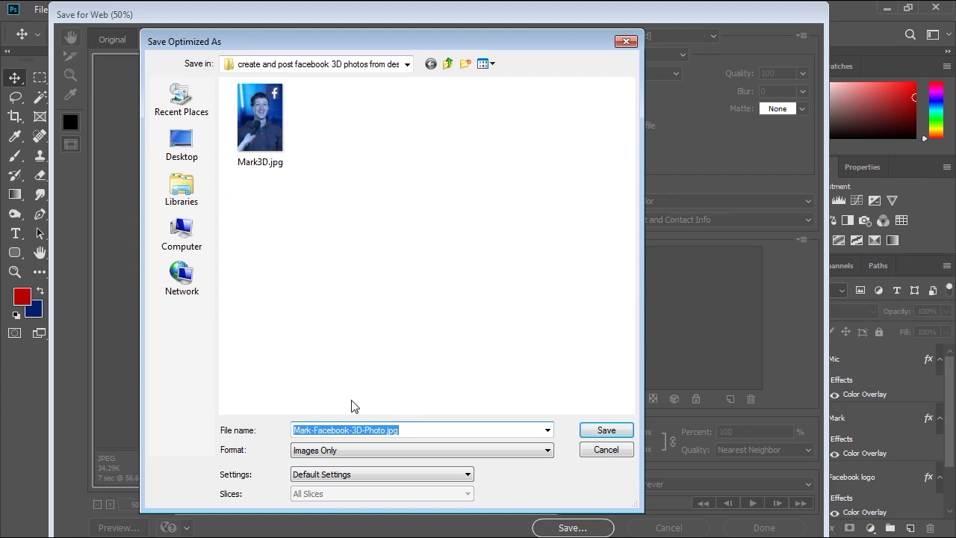
Reuse the Mark3D.jpg name and append _depth to make Mark3D_depth.jpg
{"action": "left_click", "coordinate": [260, 119]}
{"action": "double_click", "coordinate": [323, 431]}
{"action": "left_click", "coordinate": [322, 430]}
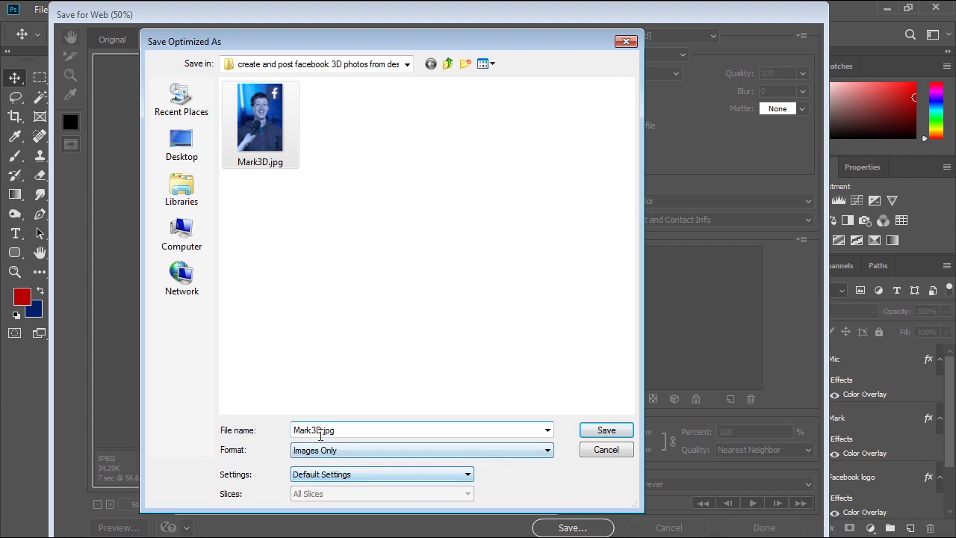
{"action": "left_click", "coordinate": [322, 430]}
{"action": "type", "text": "_depth"}
{"action": "left_click", "coordinate": [346, 429]}
Save Mark3D_depth.jpg, then upload it with Mark3D.jpg in a new Facebook page photo post
{"action": "left_click", "coordinate": [613, 434]}
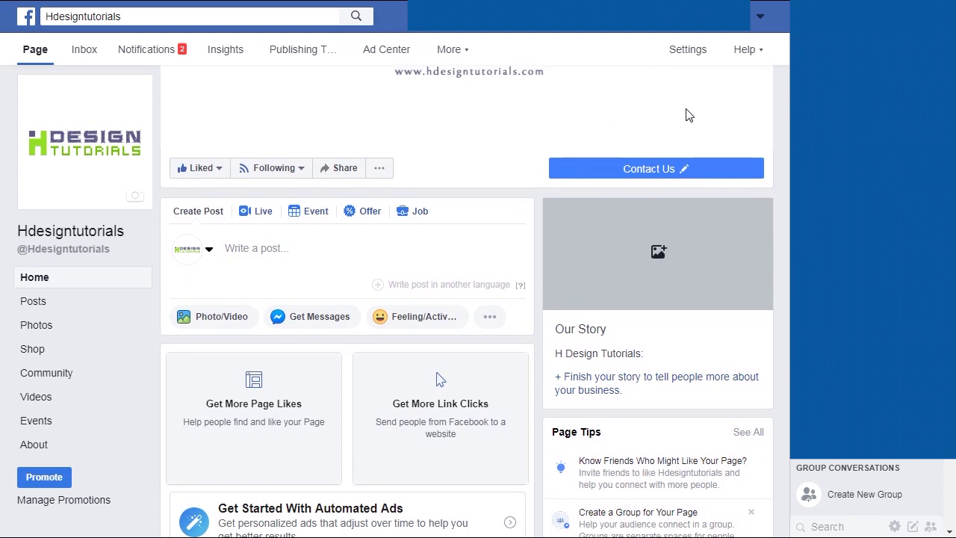
{"action": "scroll", "coordinate": [637, 97], "scroll_direction": "down", "scroll_amount": 1}
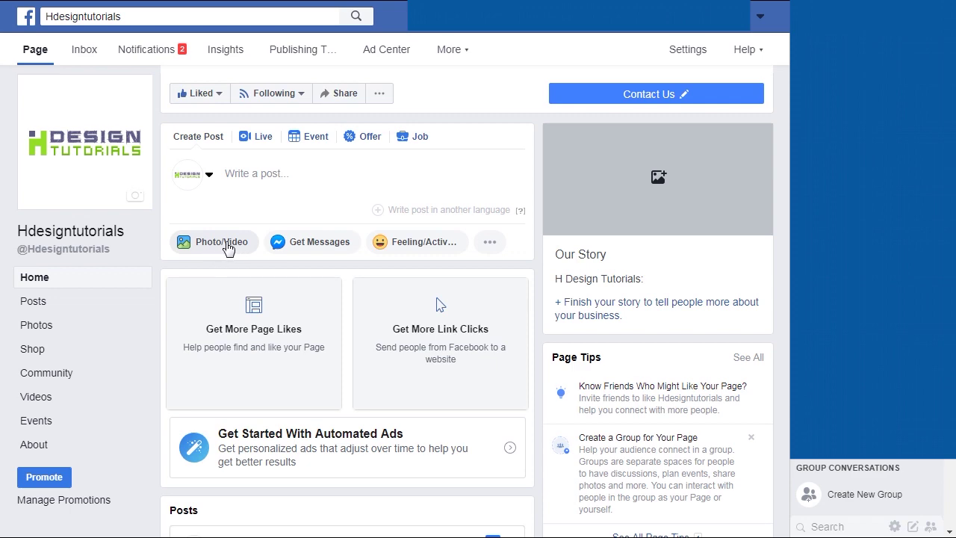
{"action": "left_click", "coordinate": [227, 243]}
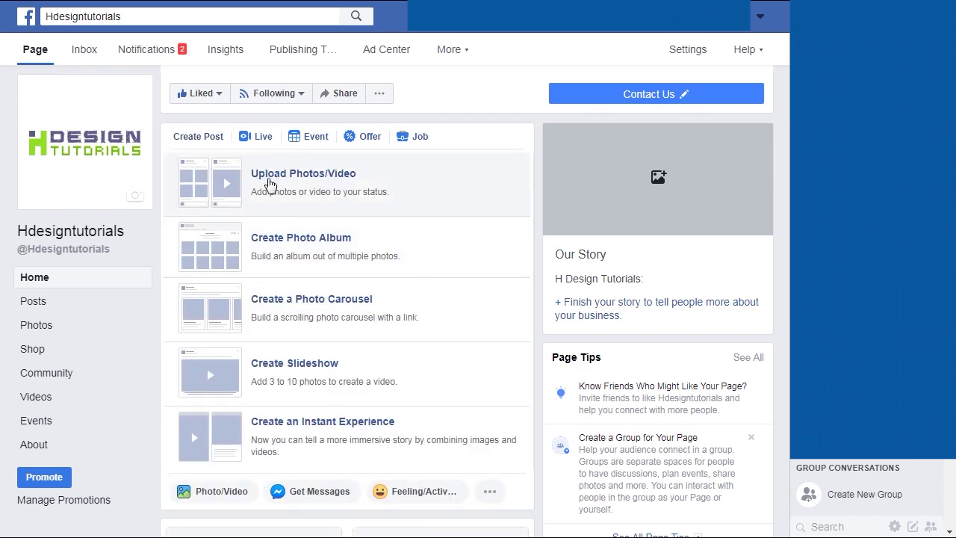
{"action": "left_click", "coordinate": [278, 181]}
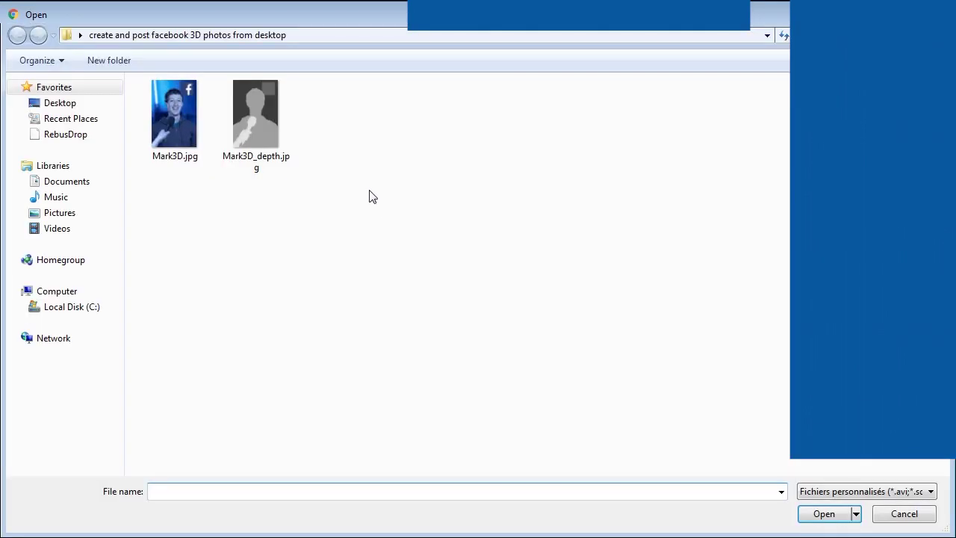
{"action": "left_click_drag", "start_coordinate": [345, 236], "coordinate": [162, 114]}
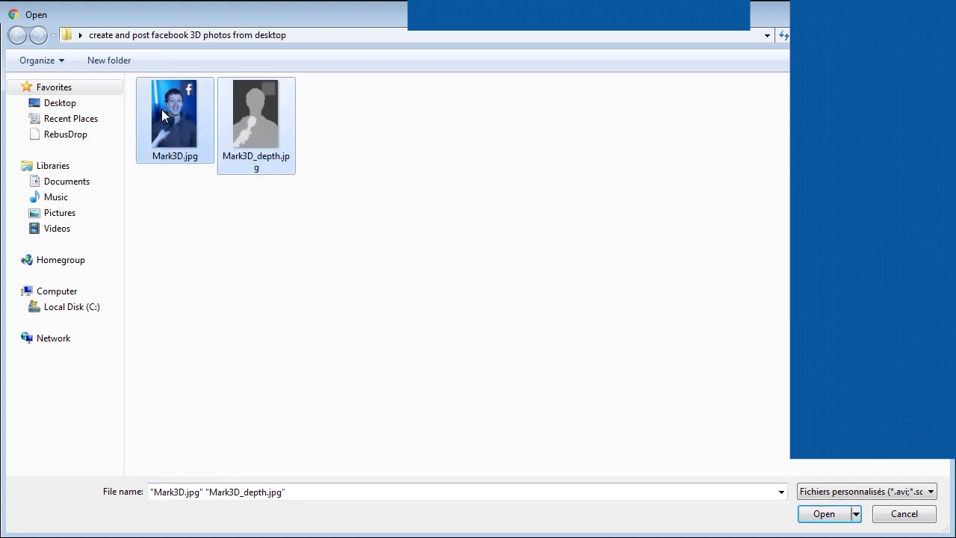
{"action": "left_click", "coordinate": [824, 515]}
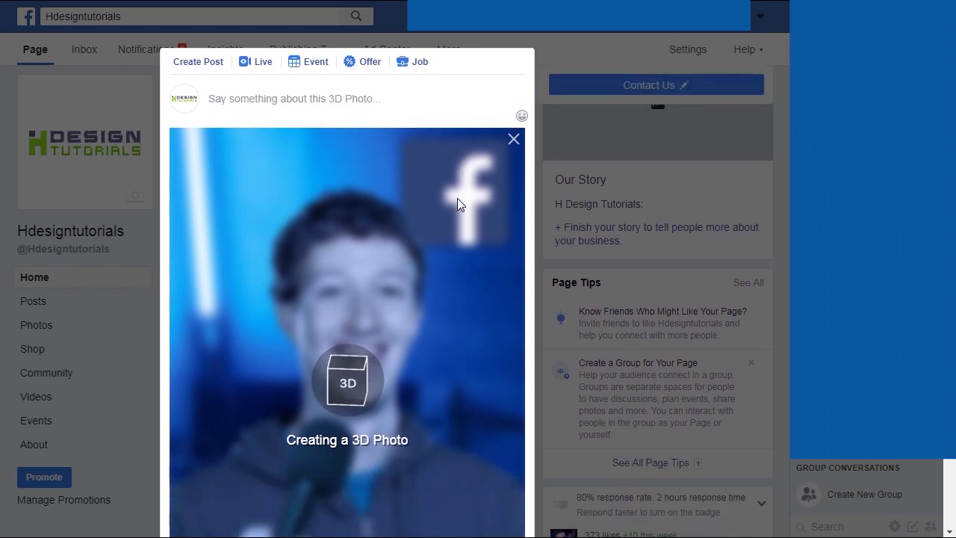
Scroll the post composer while Facebook finishes building the 3D Photo preview
{"action": "scroll", "coordinate": [457, 201], "scroll_direction": "down", "scroll_amount": 1}
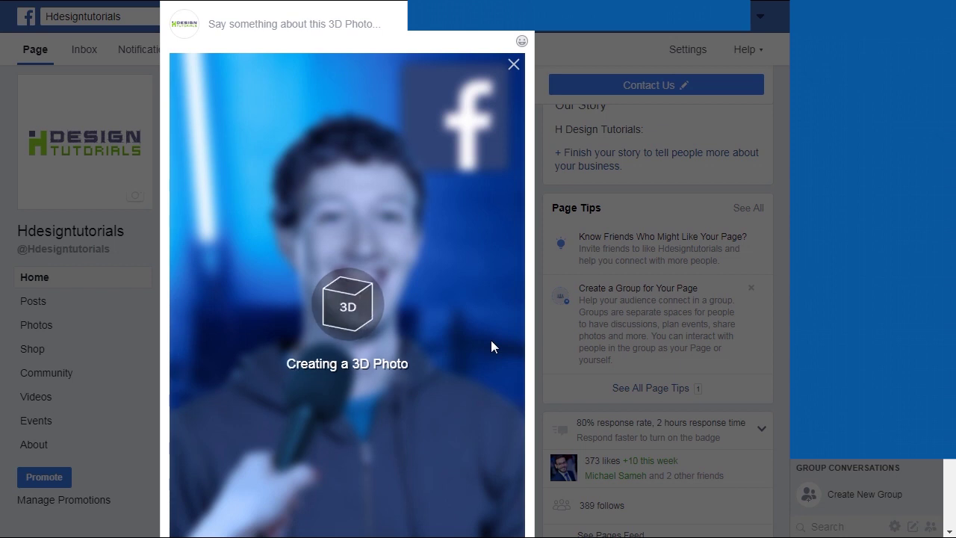
{"action": "scroll", "coordinate": [424, 286], "scroll_direction": "down", "scroll_amount": 1}
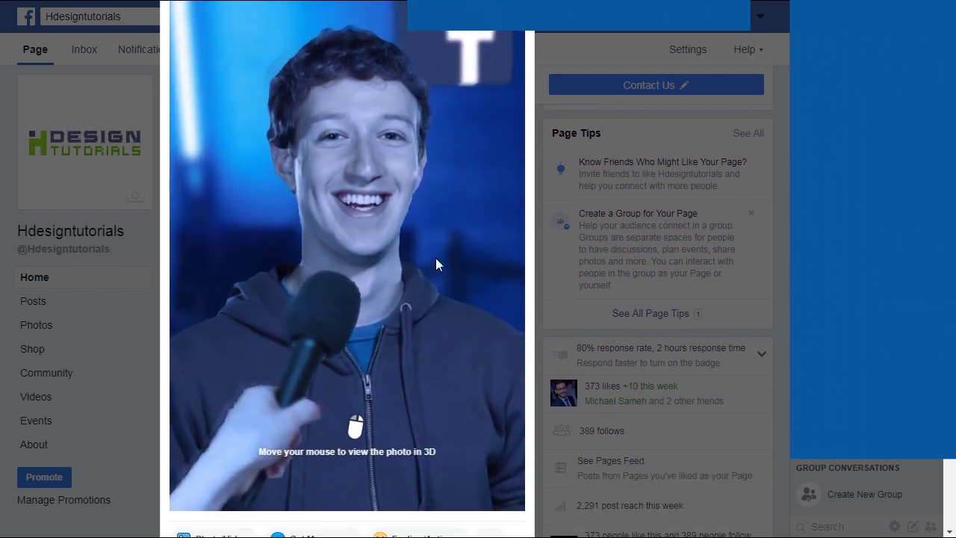
{"action": "scroll", "coordinate": [459, 212], "scroll_direction": "up", "scroll_amount": 1}
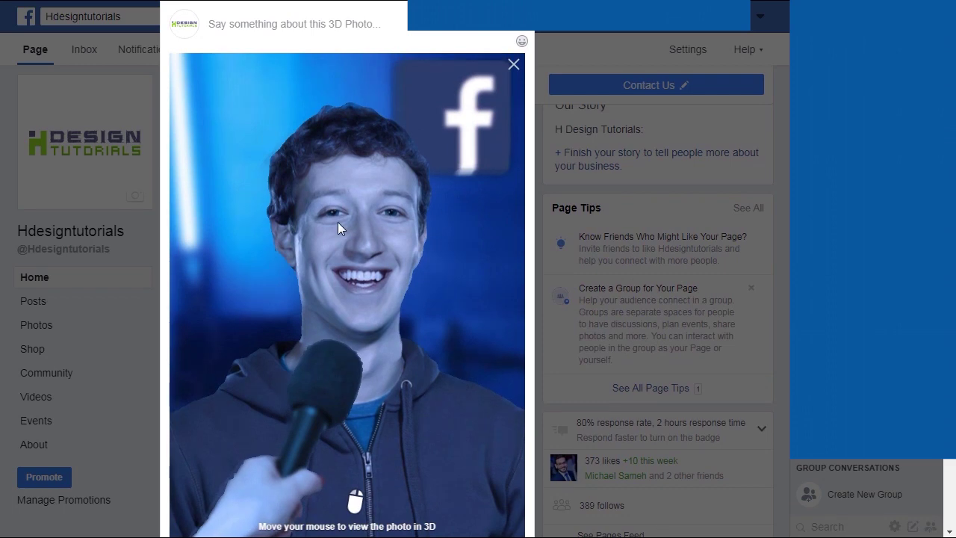
{"action": "scroll", "coordinate": [454, 303], "scroll_direction": "down", "scroll_amount": 1}
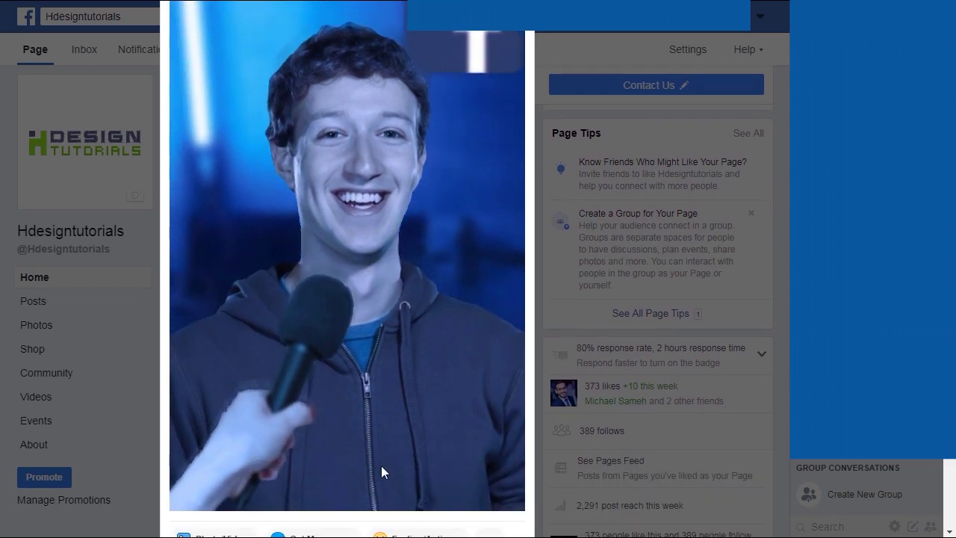